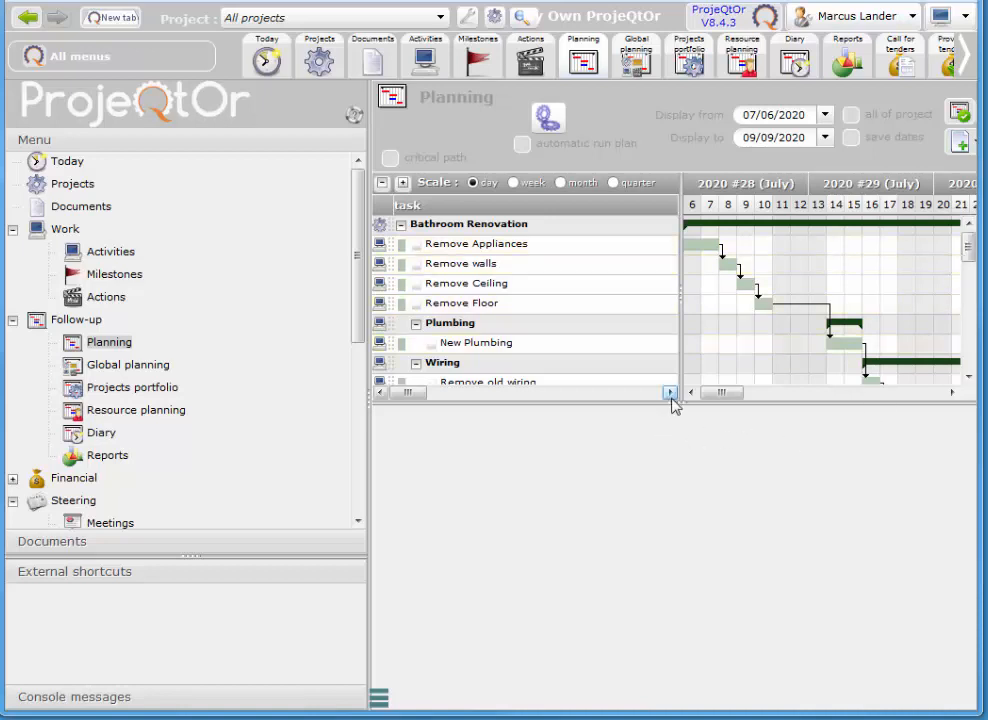
Step: Narrow the side menu pane and examine the Bathroom Renovation timeline through to its end date in the Gantt chart
drag(366, 398, 230, 410)
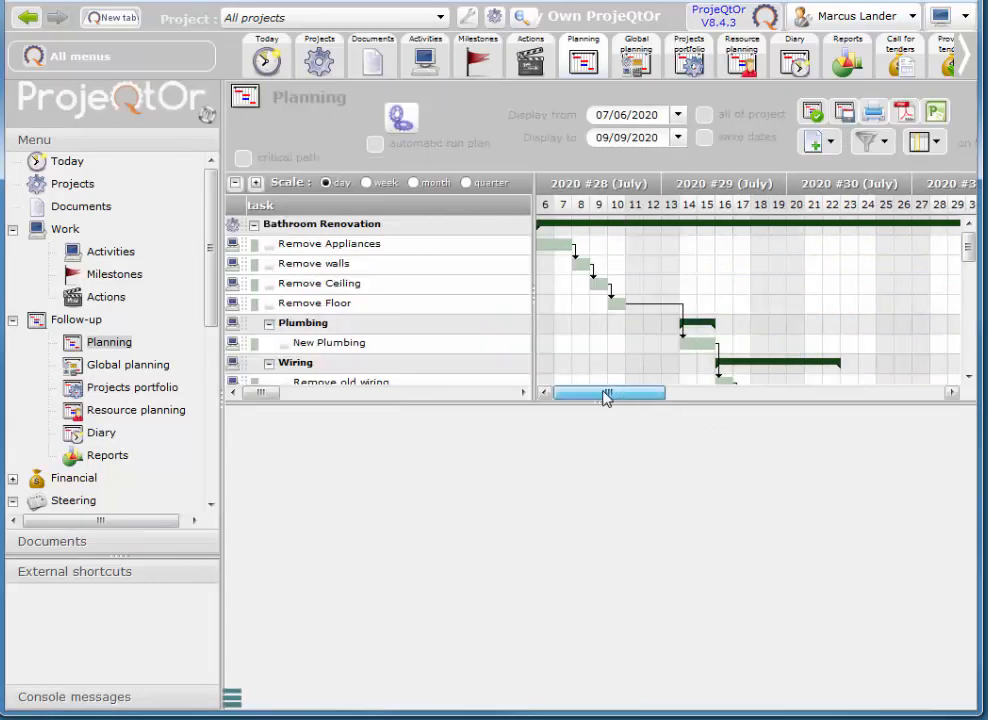
drag(624, 397, 910, 431)
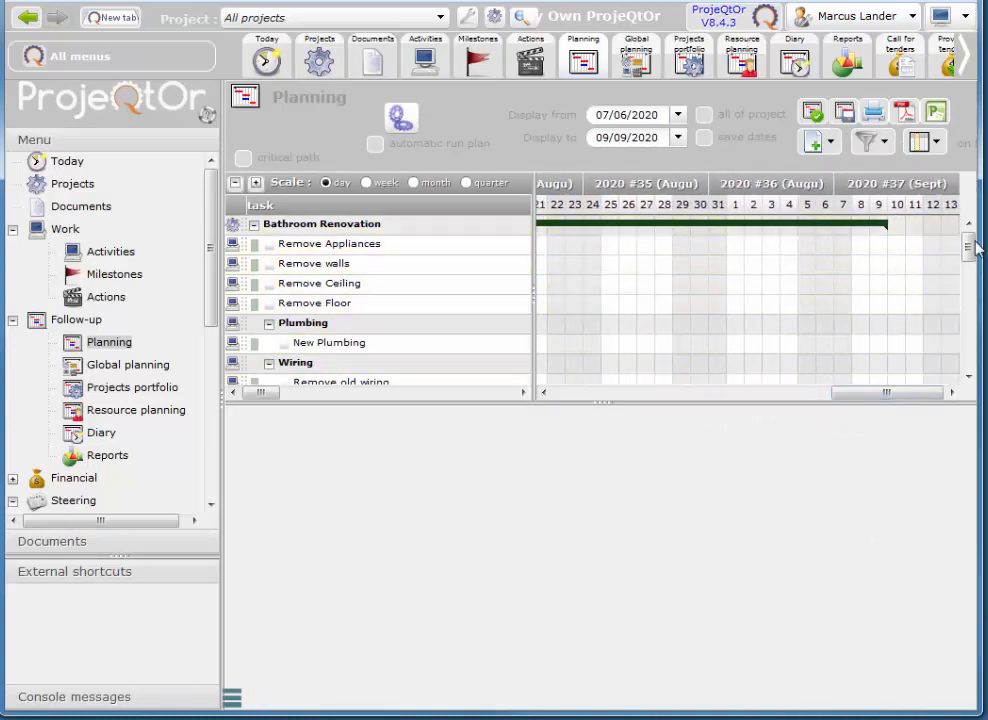
drag(969, 247, 952, 397)
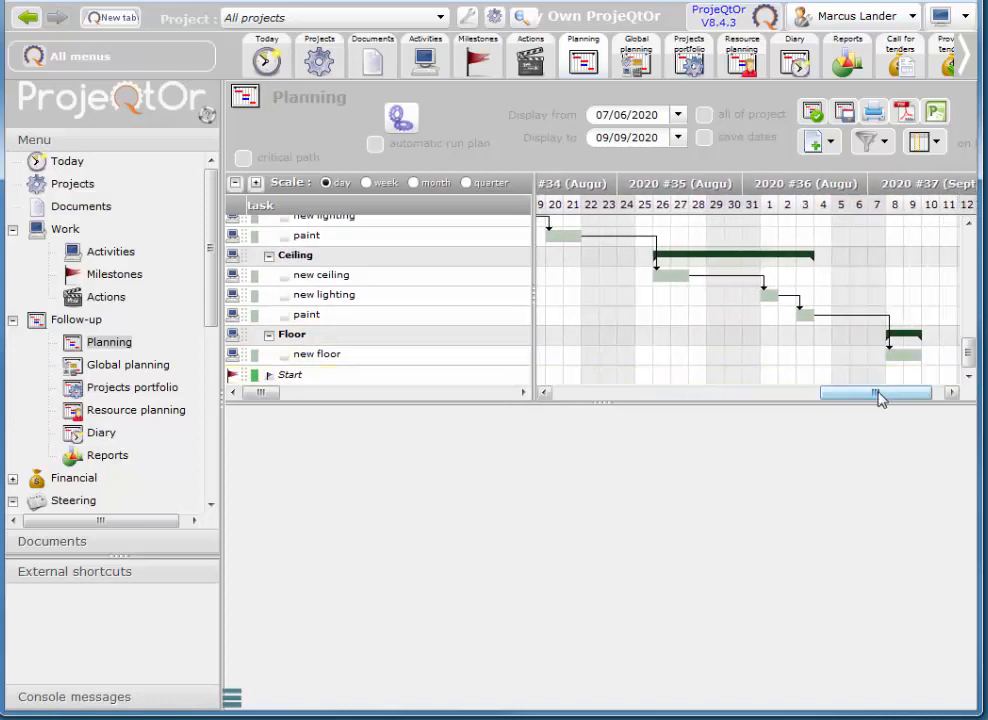
drag(878, 397, 904, 401)
drag(970, 353, 970, 245)
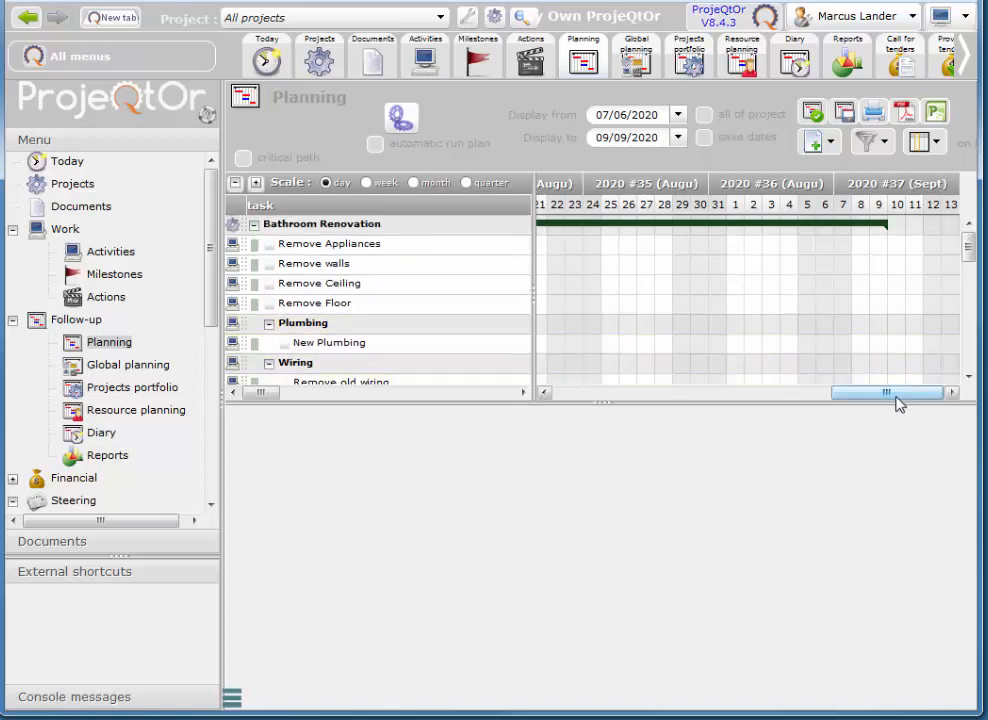
mouse_move(897, 396)
mouse_down()
mouse_move(870, 396)
mouse_move(904, 396)
mouse_up()
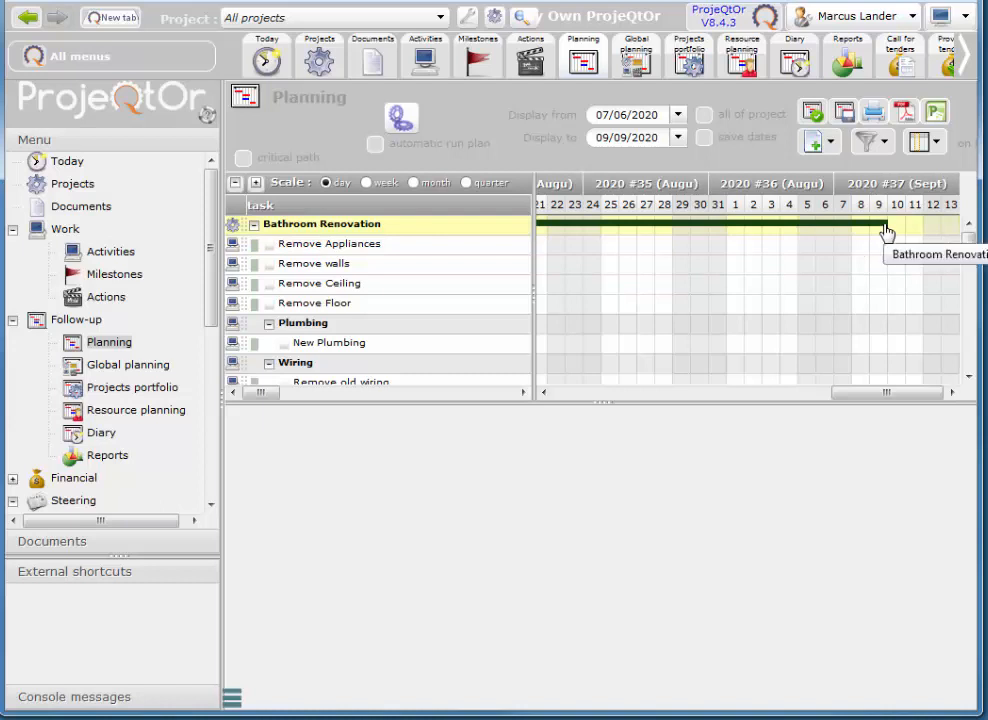
drag(882, 397, 697, 427)
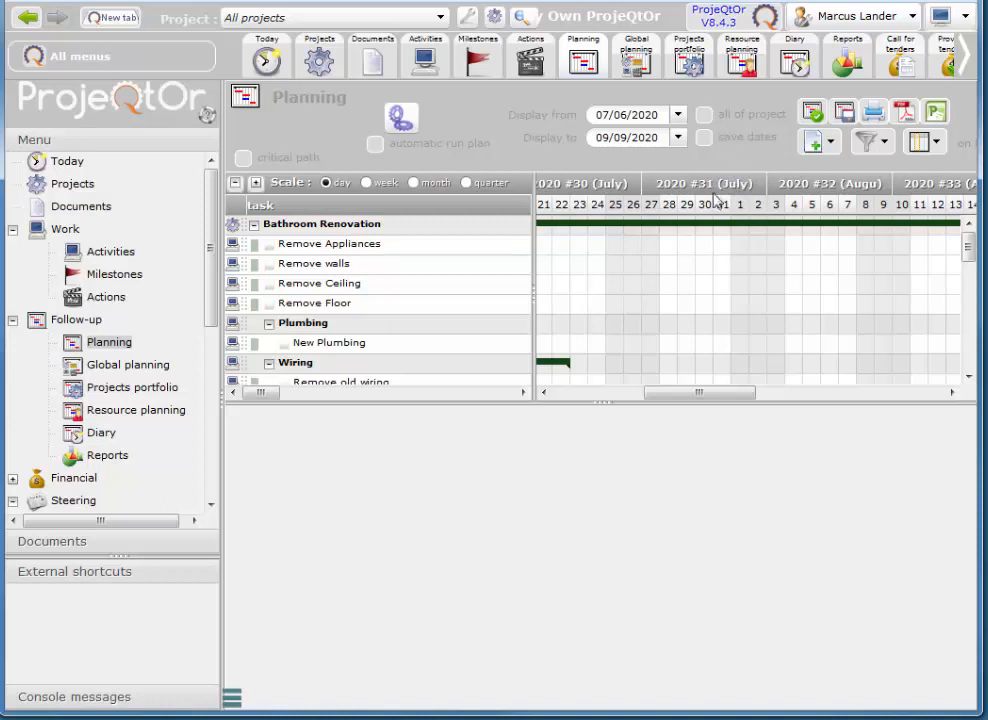
Step: Collapse the side menu to its compact form and restore it to full width
mouse_move(210, 305)
mouse_down()
mouse_move(218, 315)
mouse_move(208, 432)
mouse_move(217, 314)
mouse_up()
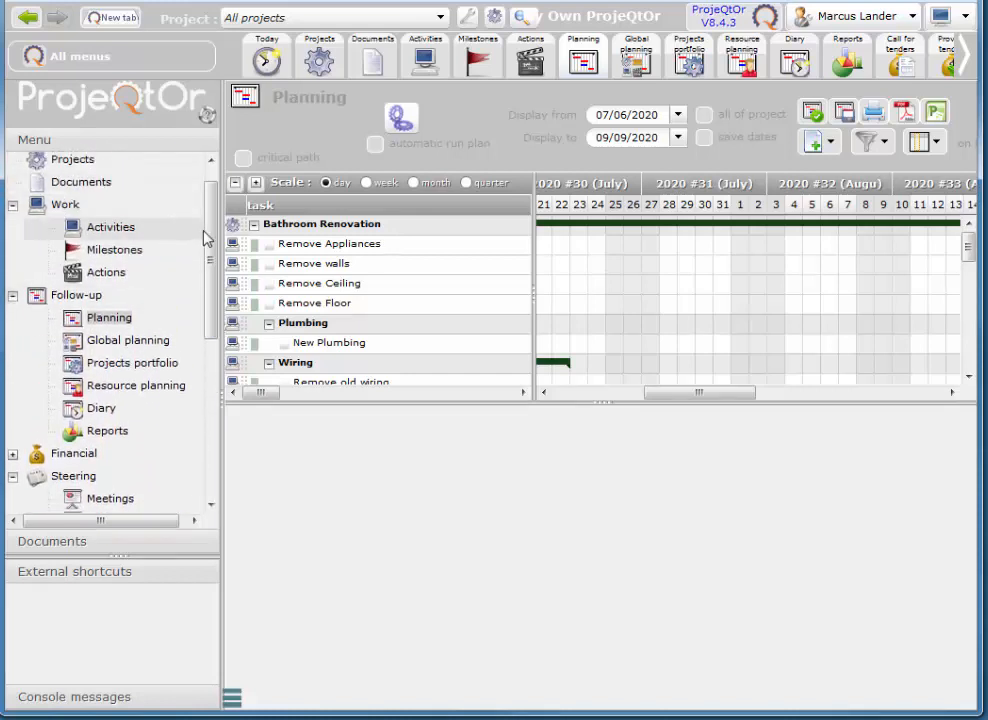
scroll(150, 240, up, 1)
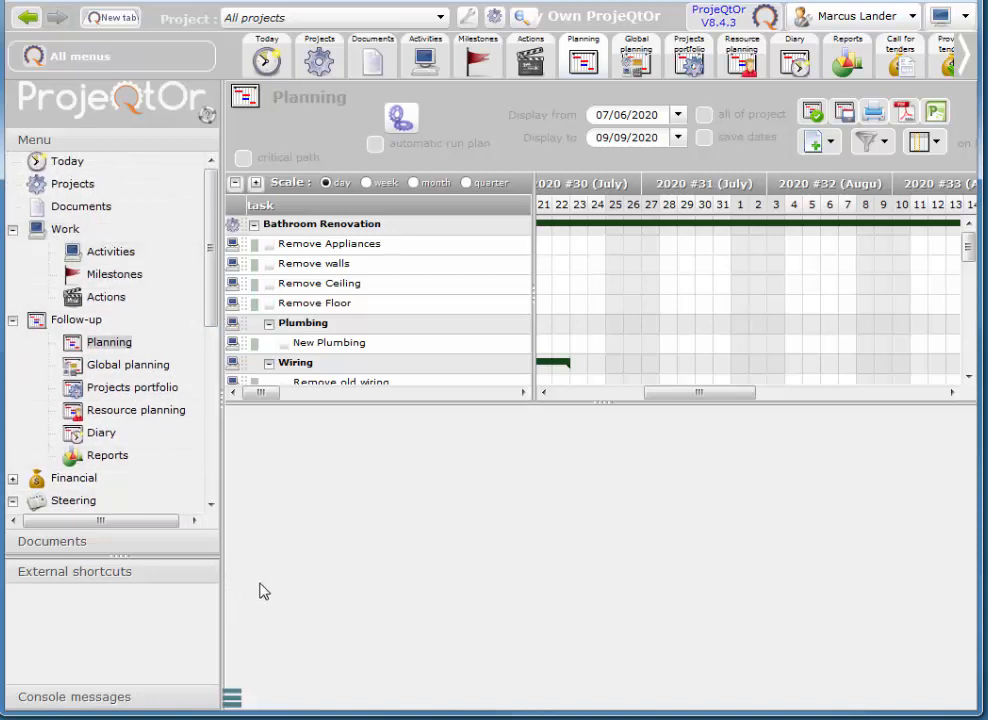
click(232, 698)
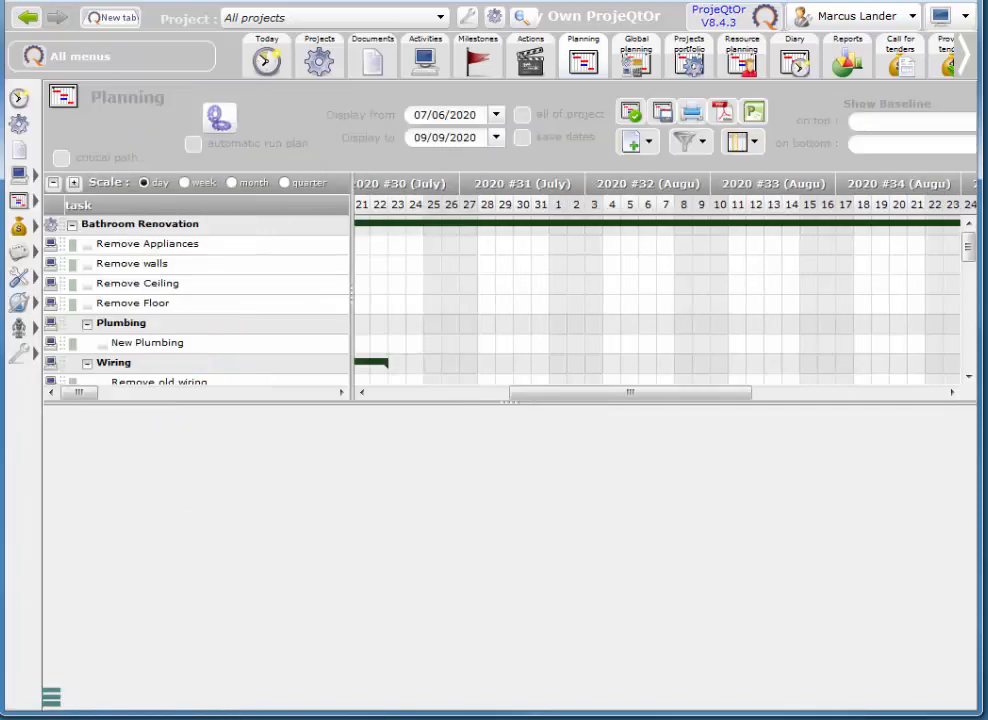
click(51, 697)
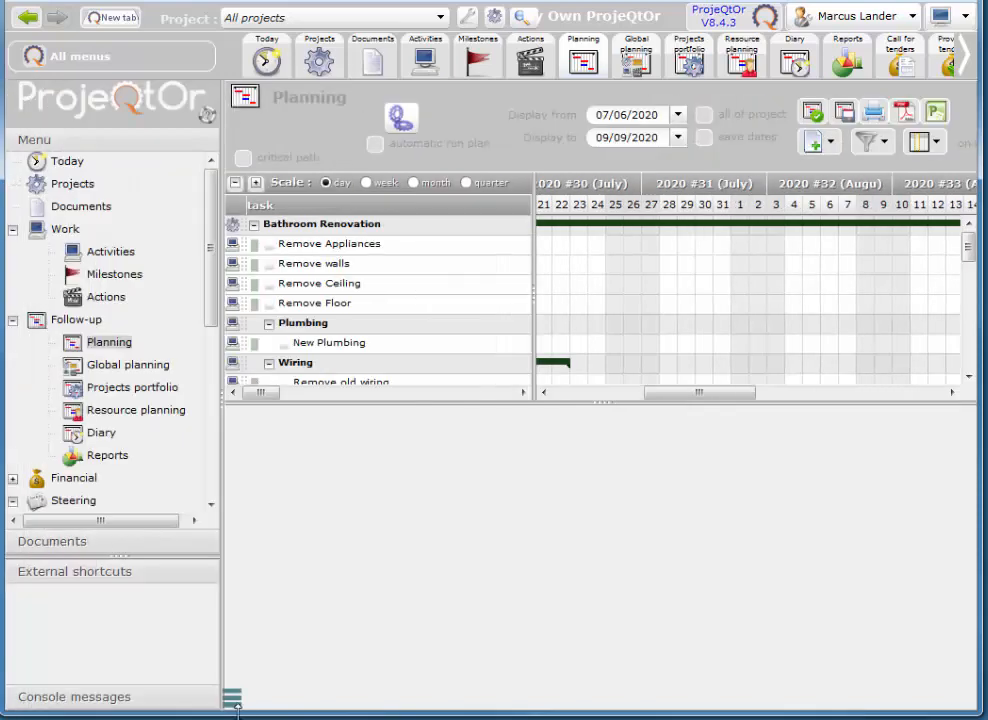
click(232, 698)
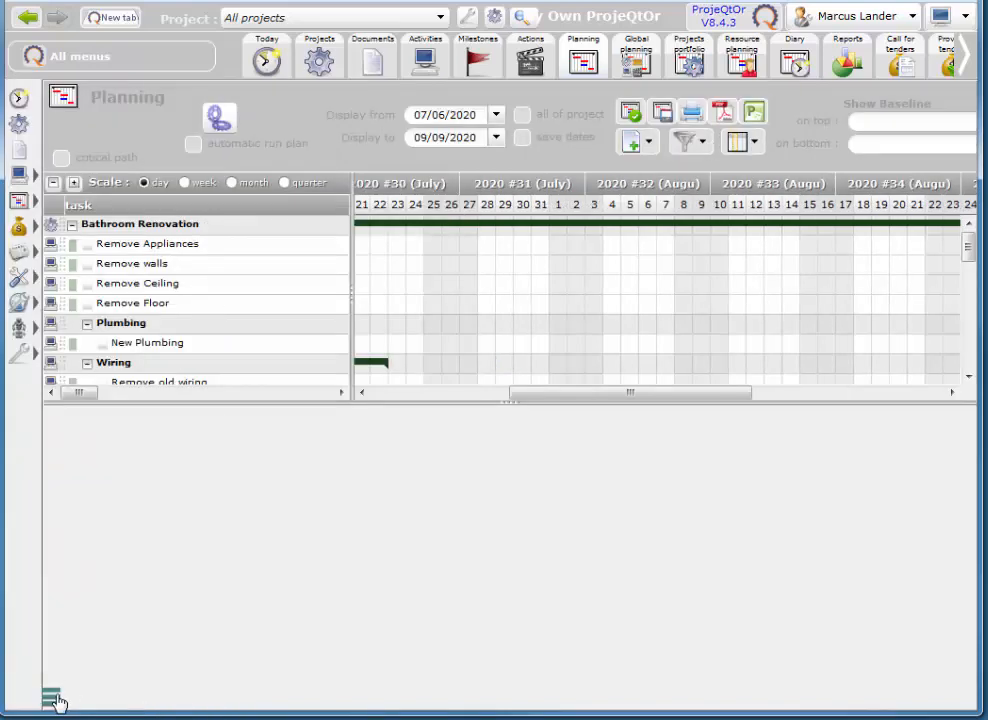
click(51, 697)
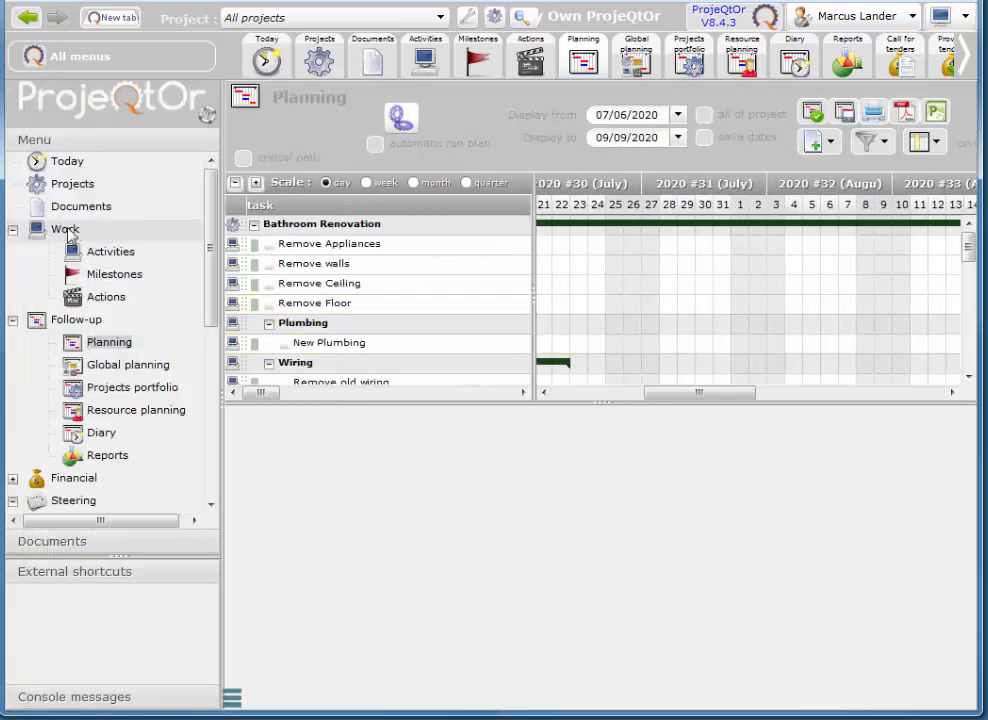
Step: Create a new milestone named "Half Way Done" with the Key date type in the Bathroom Renovation project
click(136, 281)
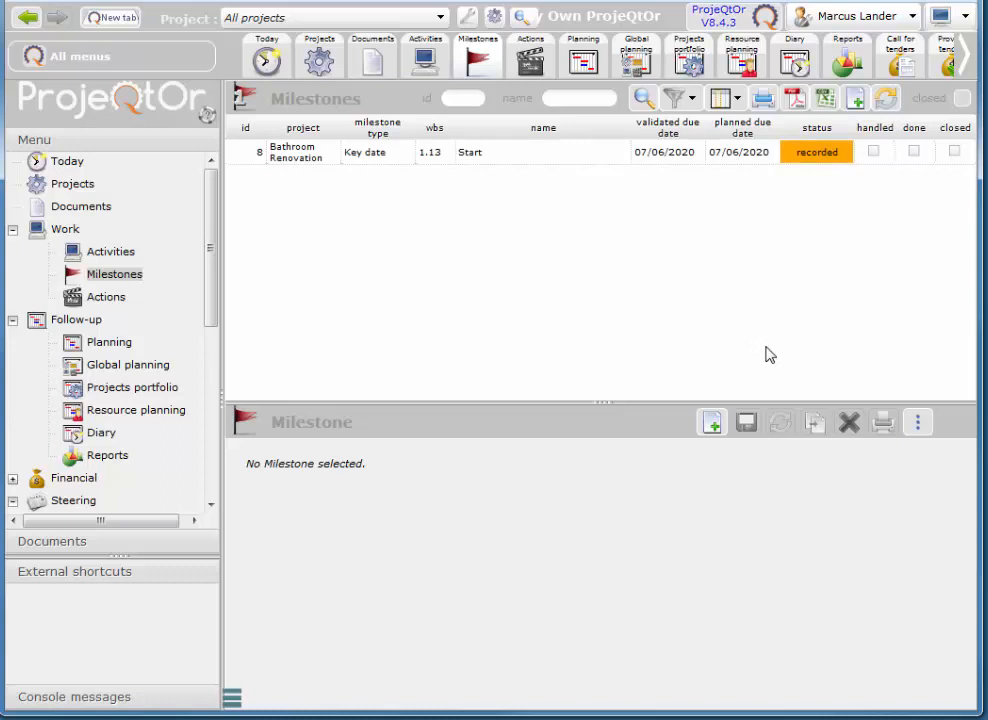
click(713, 426)
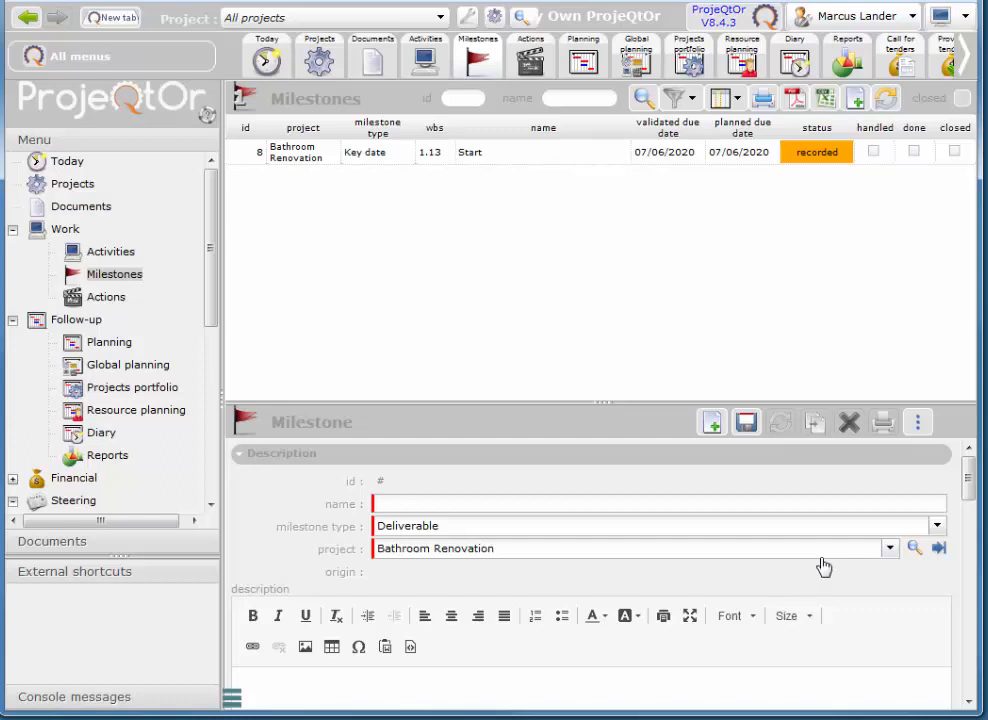
text(Hal)
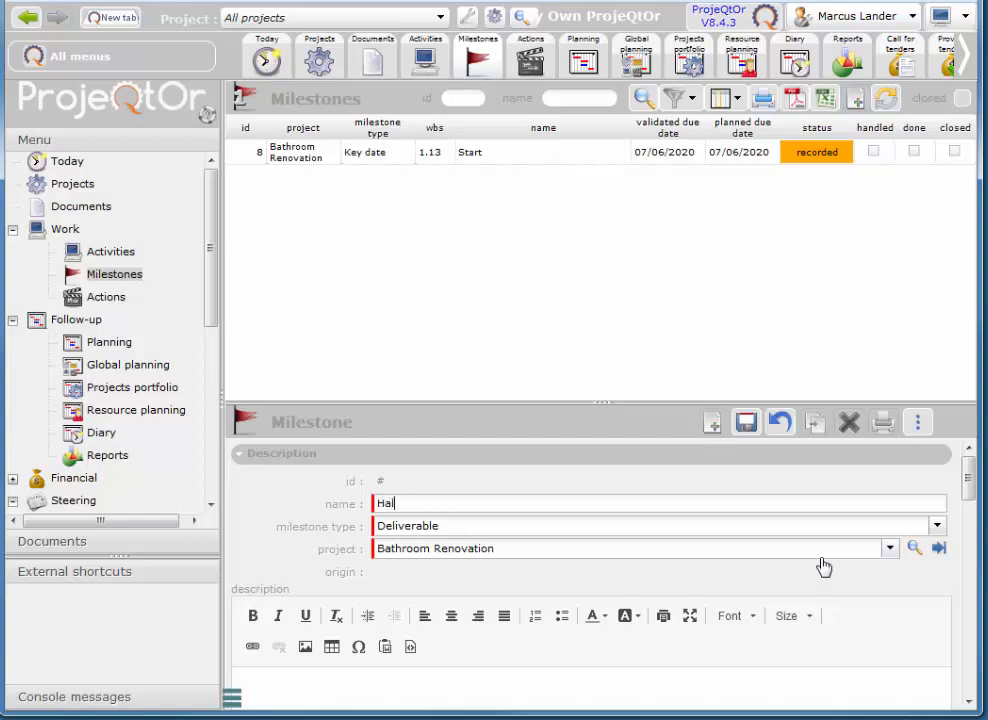
text(f Way Done)
click(443, 534)
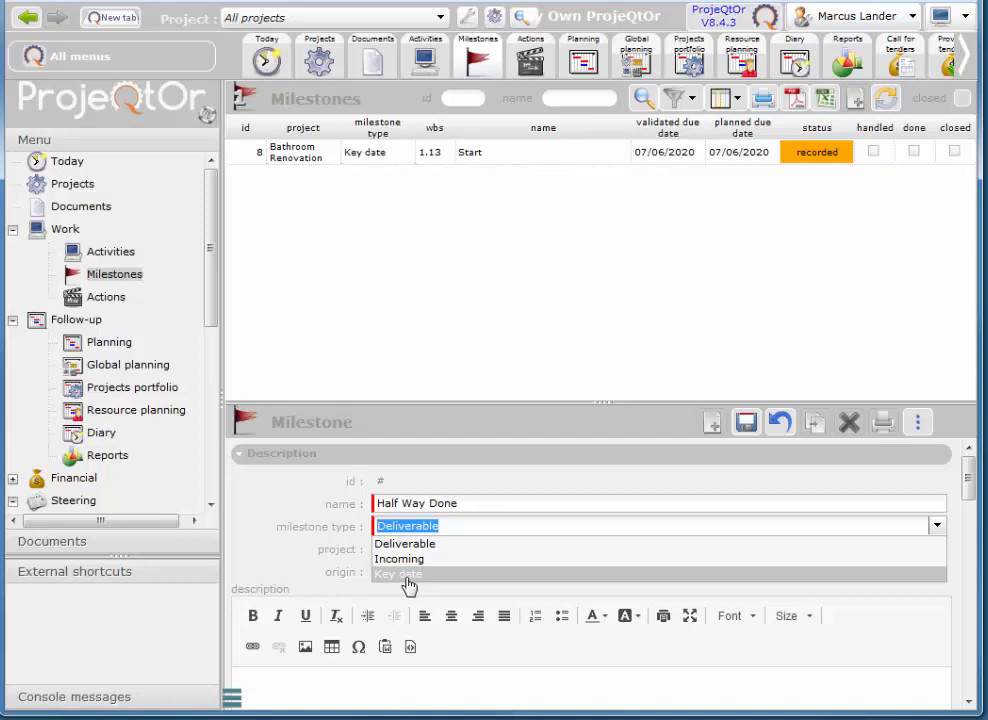
click(410, 578)
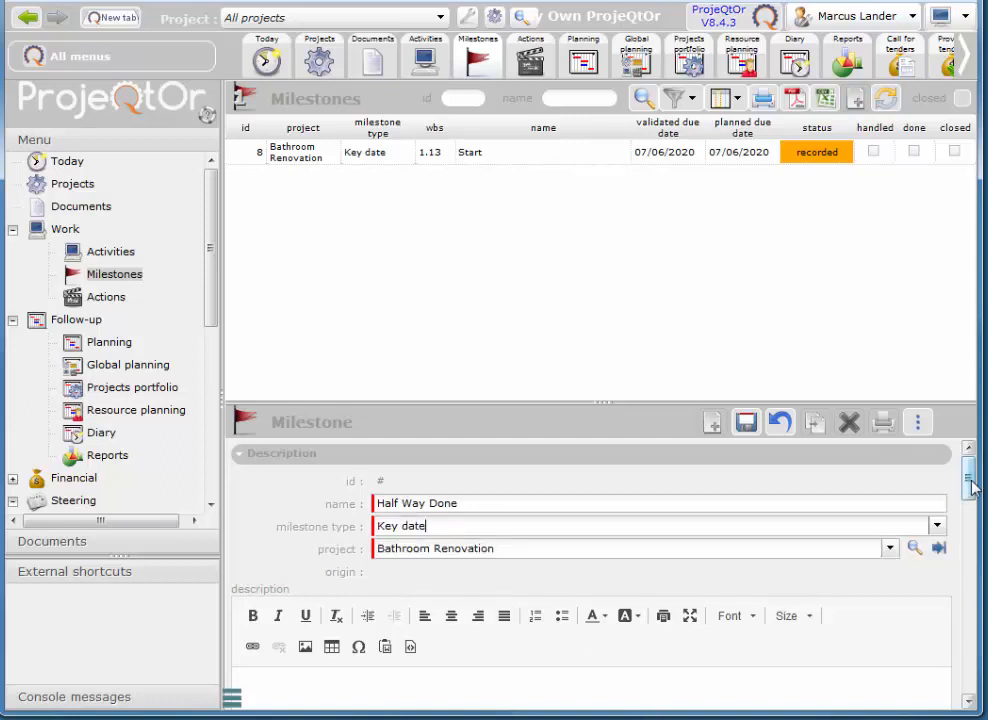
Step: Set the new milestone's planning mode to fixed milestone in its progress details
drag(969, 478, 983, 560)
mouse_move(985, 568)
mouse_down()
mouse_move(985, 576)
mouse_move(984, 567)
mouse_up()
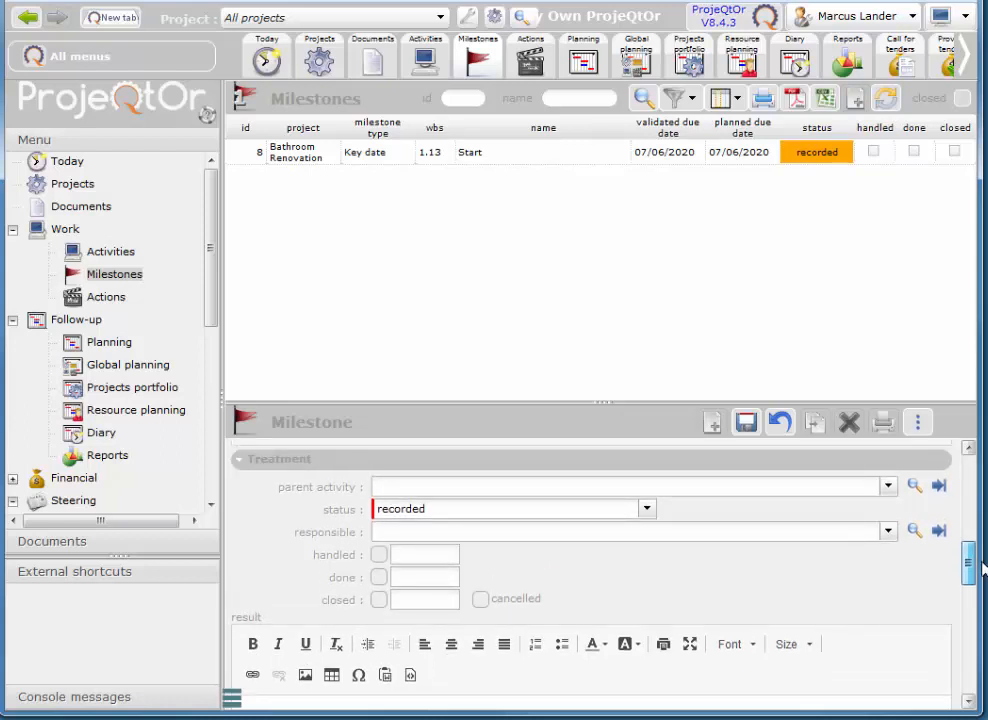
scroll(424, 537, up, 5)
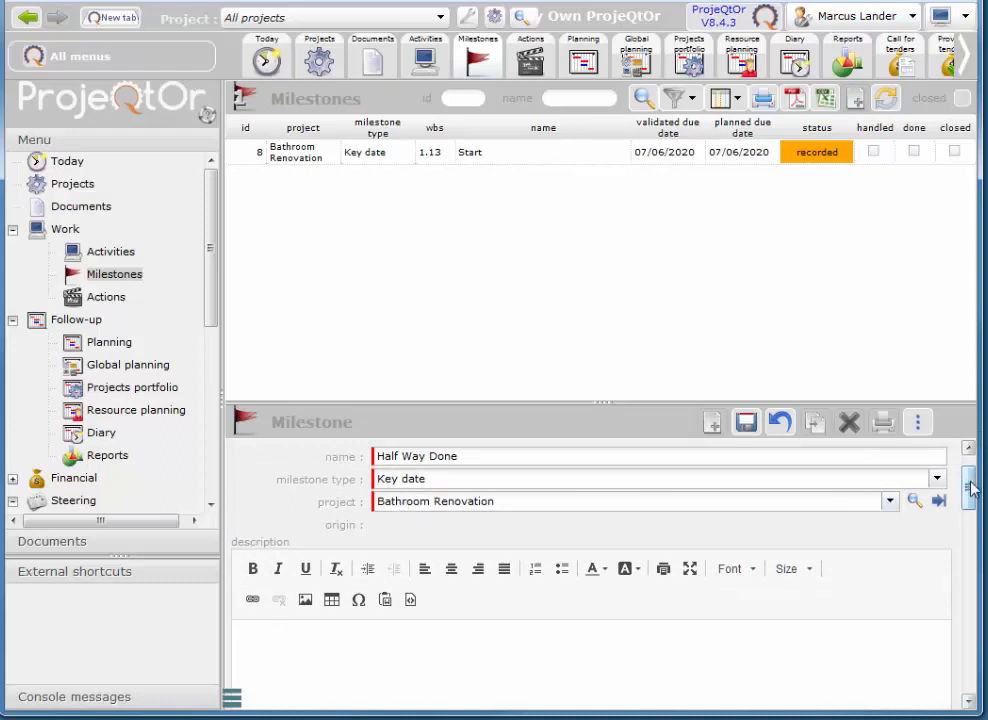
drag(972, 487, 957, 655)
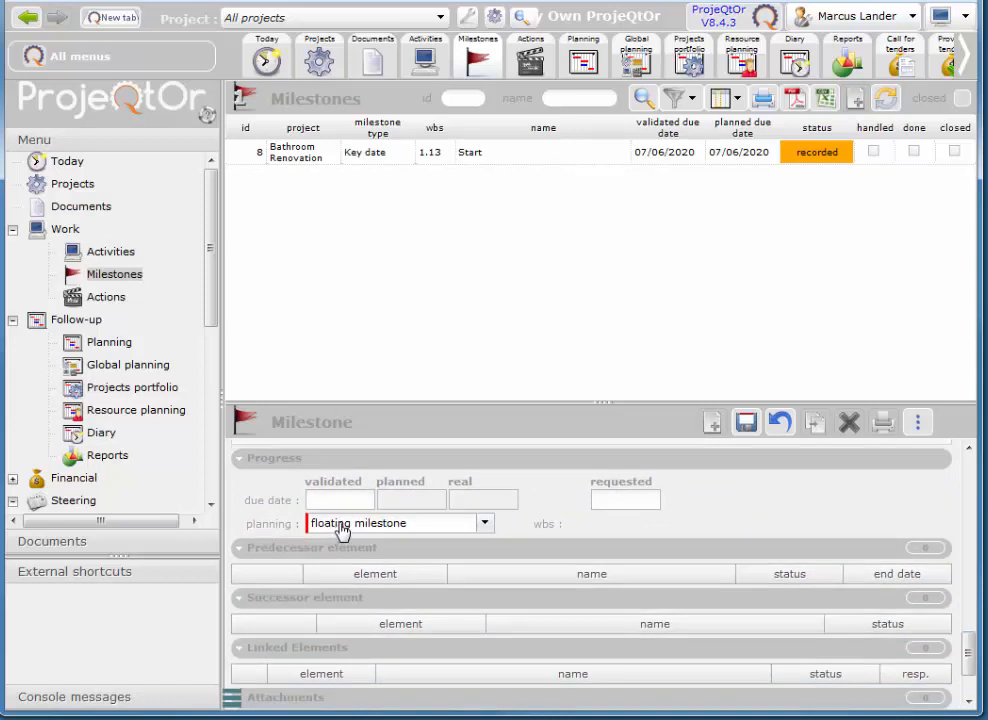
click(485, 525)
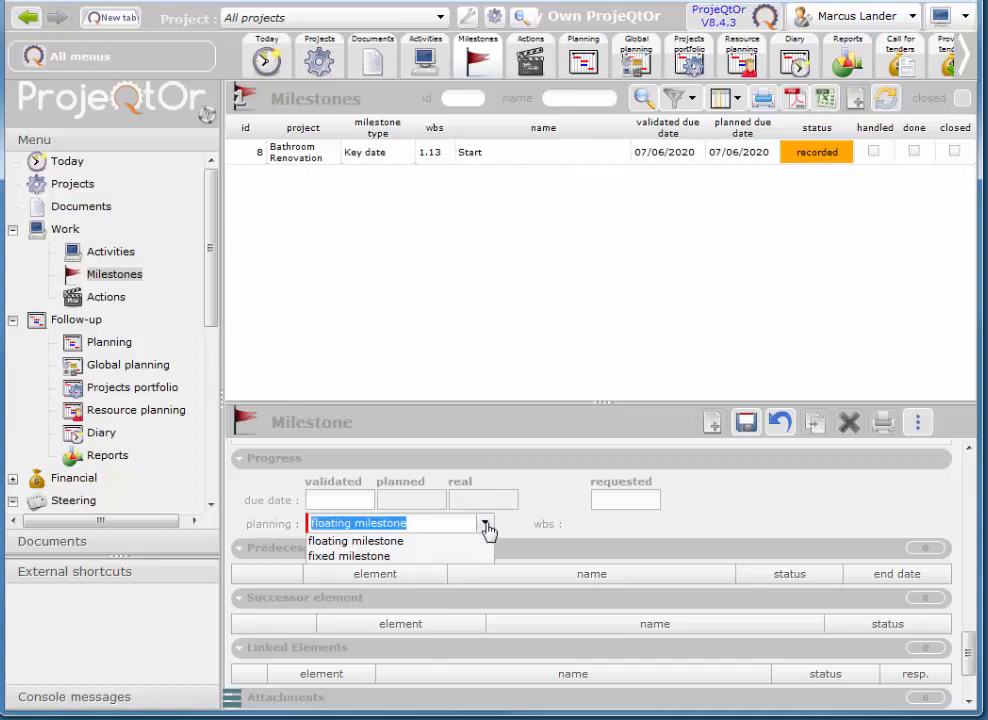
click(386, 556)
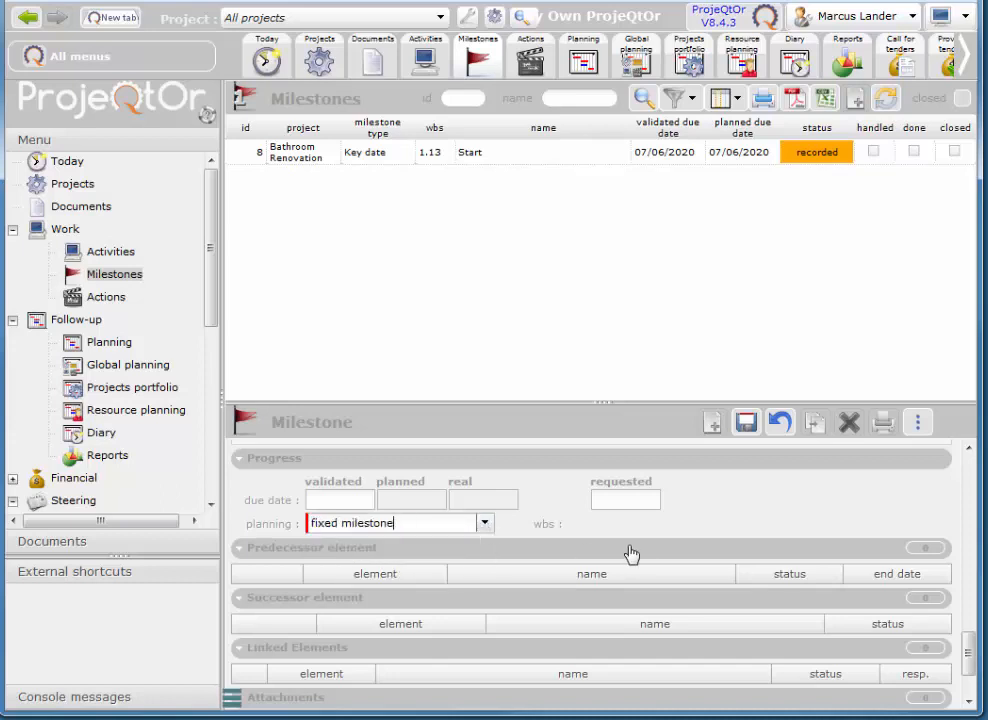
Step: Set the milestone's validated due date to 08/03/2020 and save the milestone
click(345, 505)
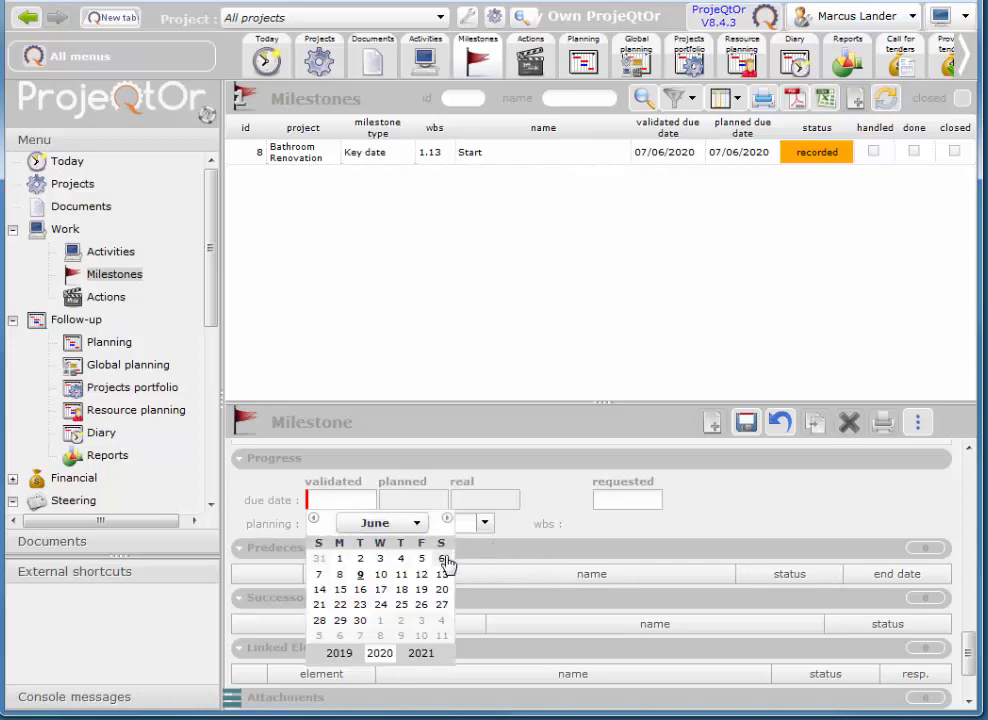
click(416, 524)
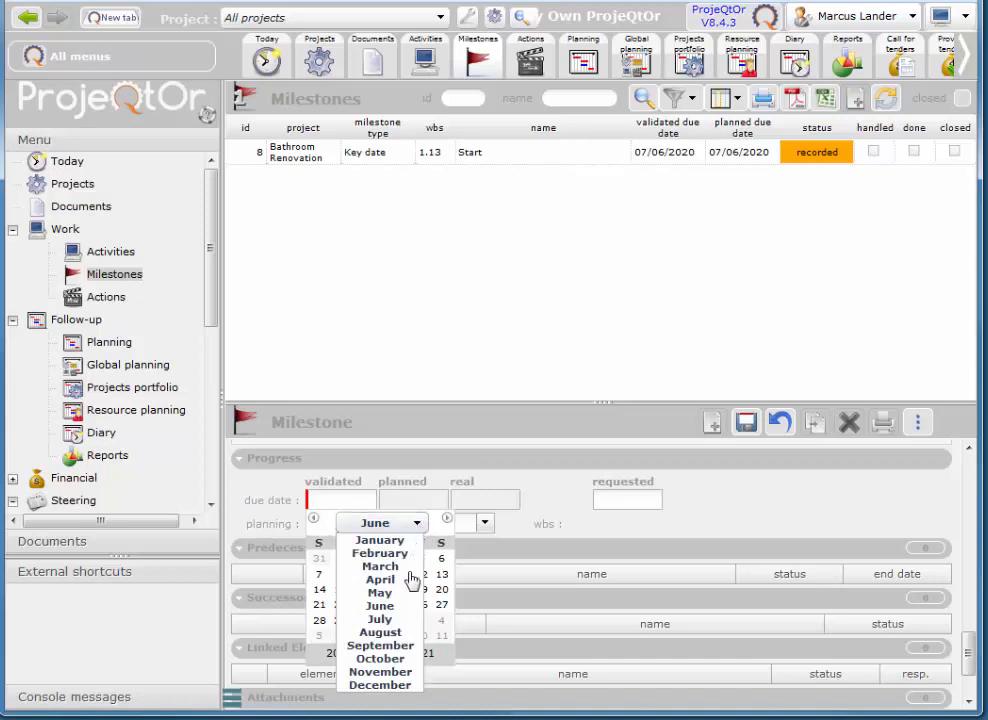
click(399, 634)
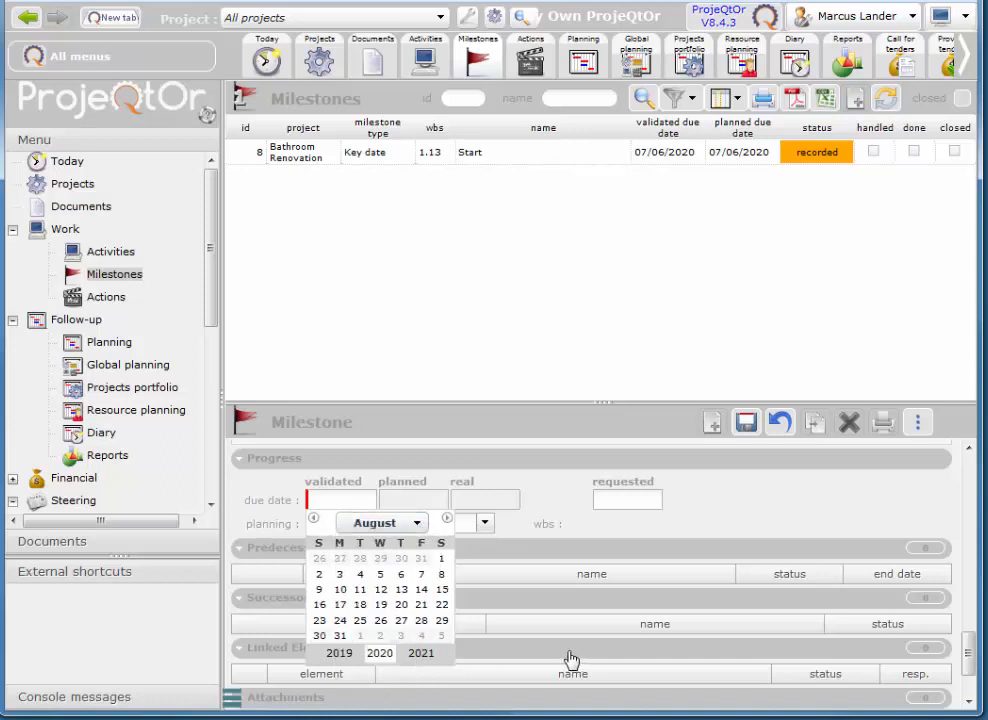
click(341, 582)
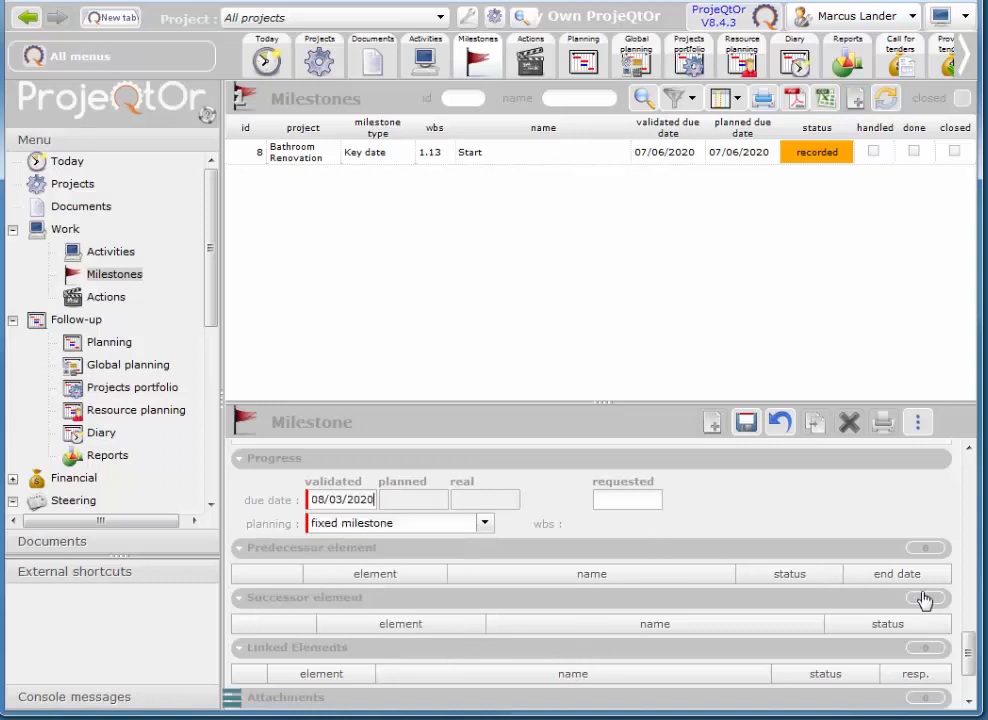
click(745, 424)
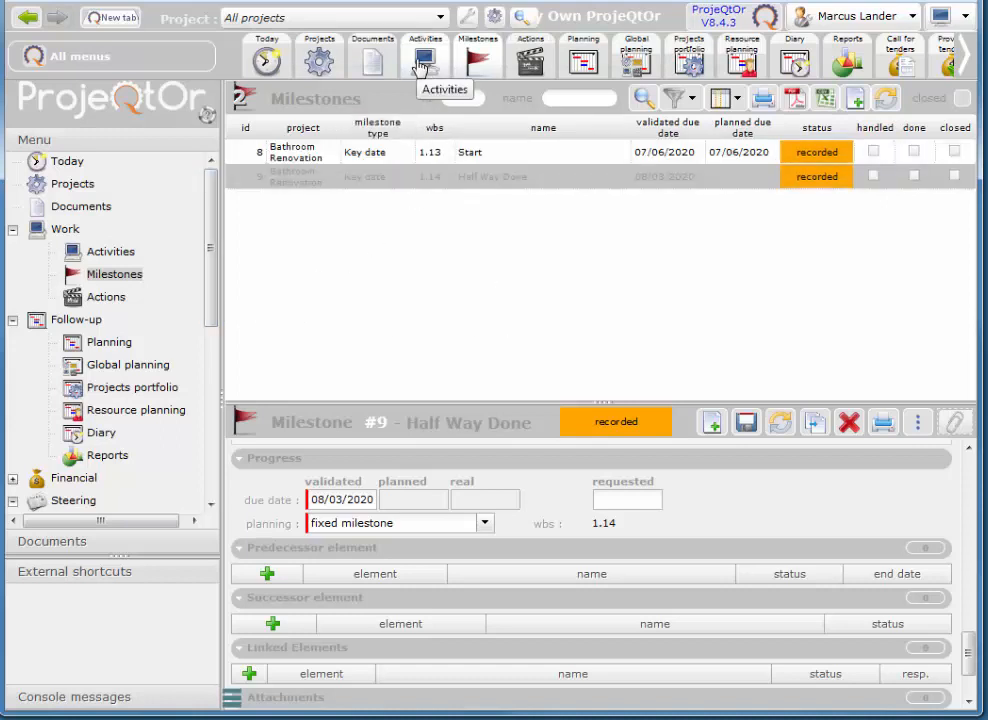
Step: Open the project planning and locate the Half Way Done milestone on the Gantt timeline around August 3
click(585, 70)
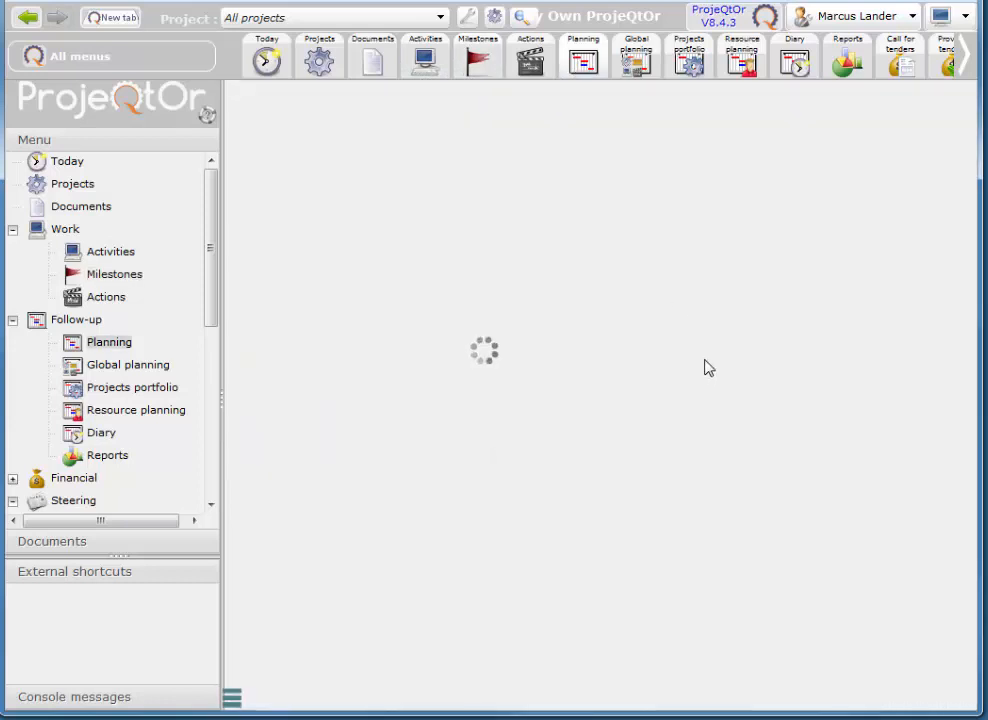
drag(631, 396, 716, 403)
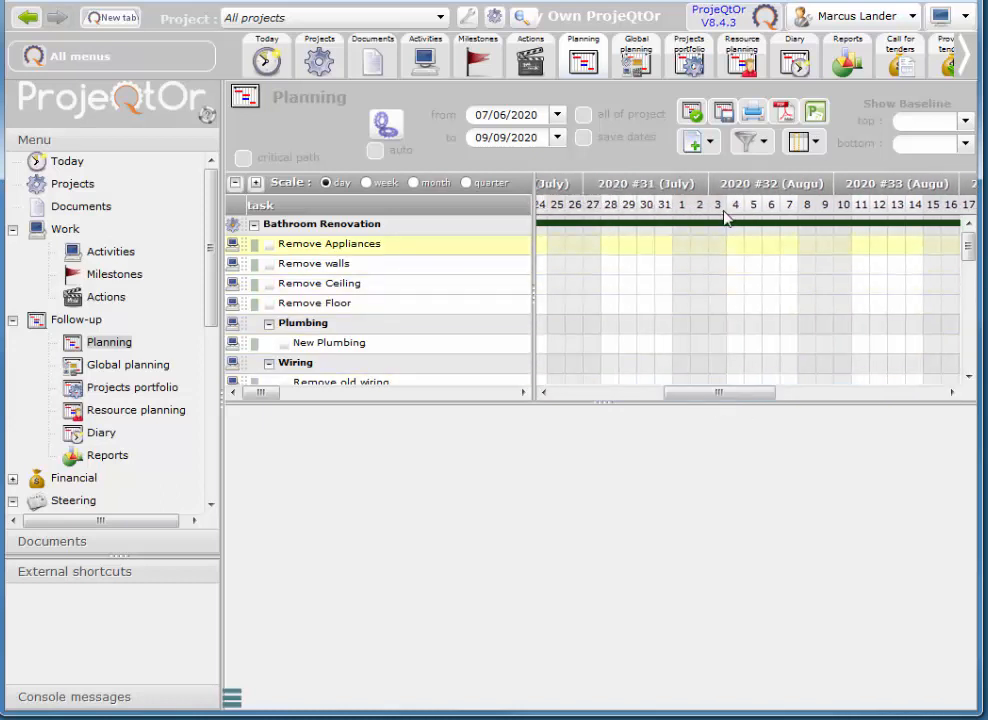
drag(966, 258, 972, 368)
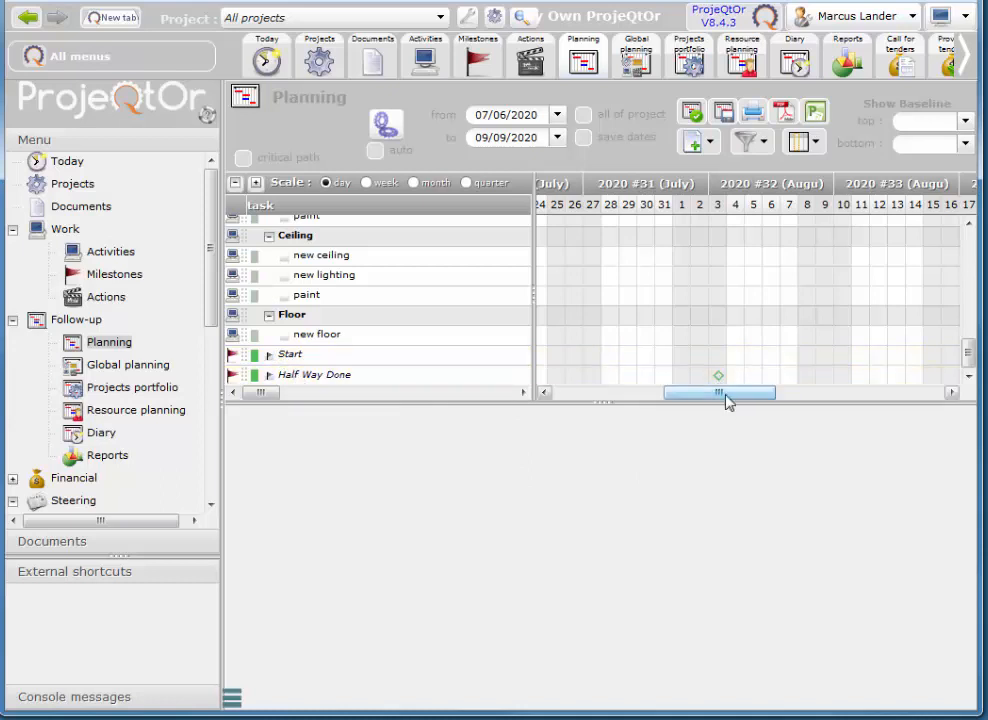
drag(719, 397, 739, 400)
mouse_move(970, 358)
mouse_down()
mouse_move(982, 245)
mouse_move(975, 370)
mouse_up()
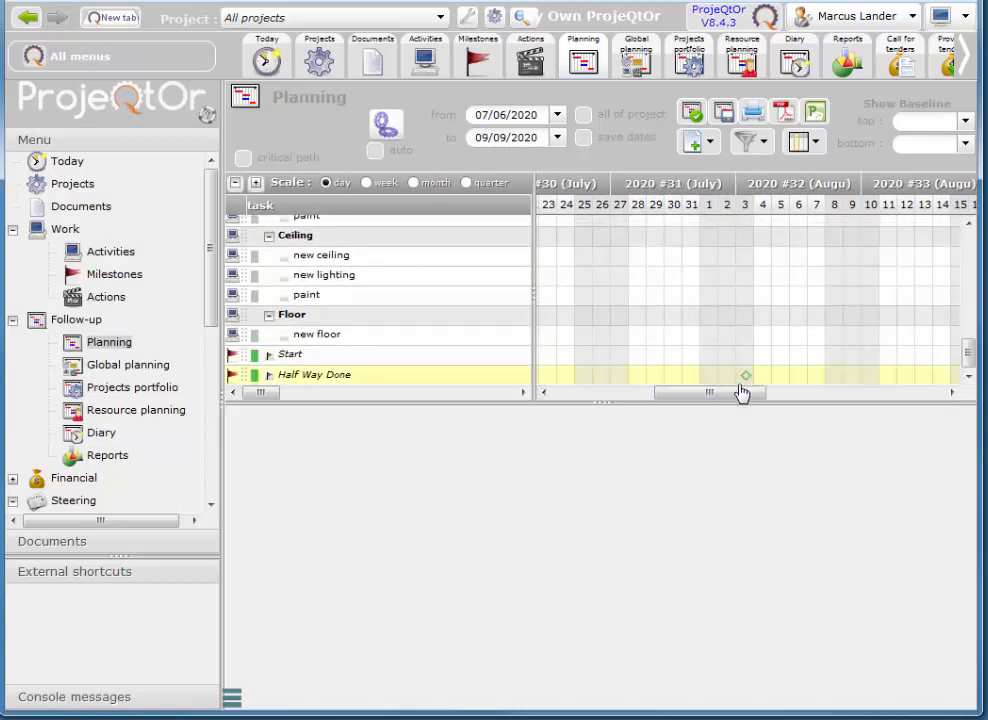
drag(725, 397, 661, 393)
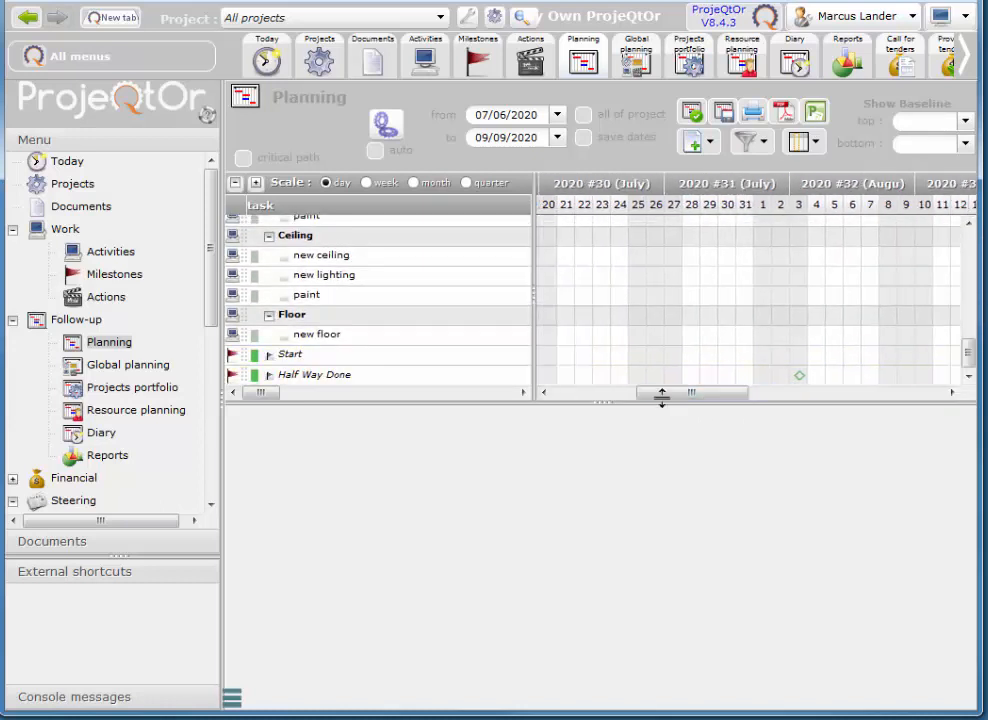
Step: Open the Diary and view the milestones in the July and August 2020 calendars
click(101, 432)
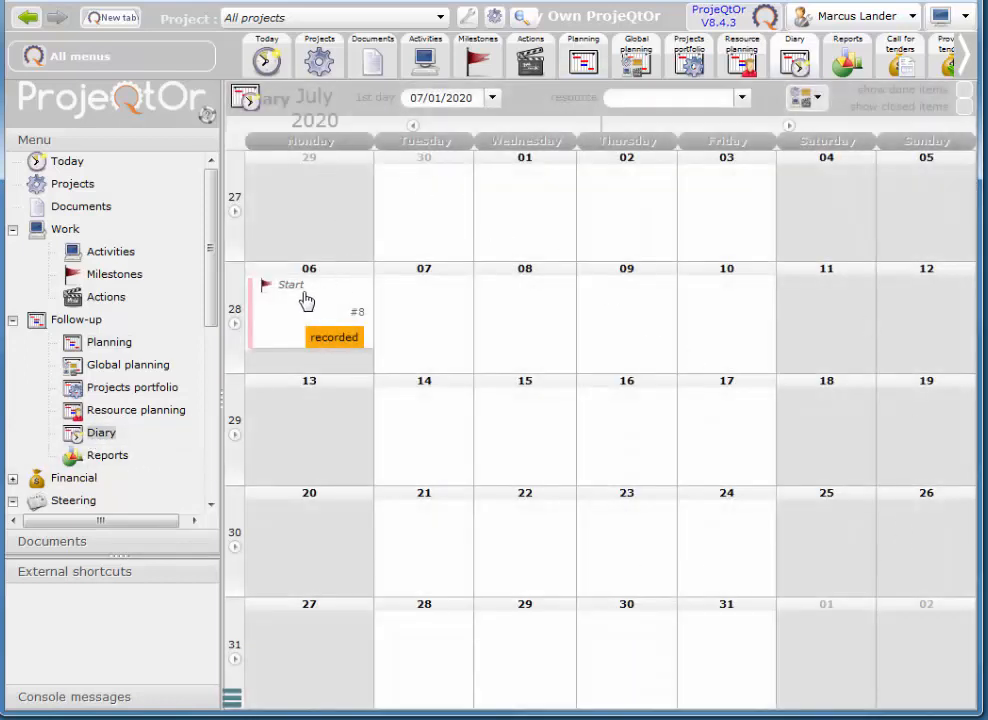
mouse_move(293, 300)
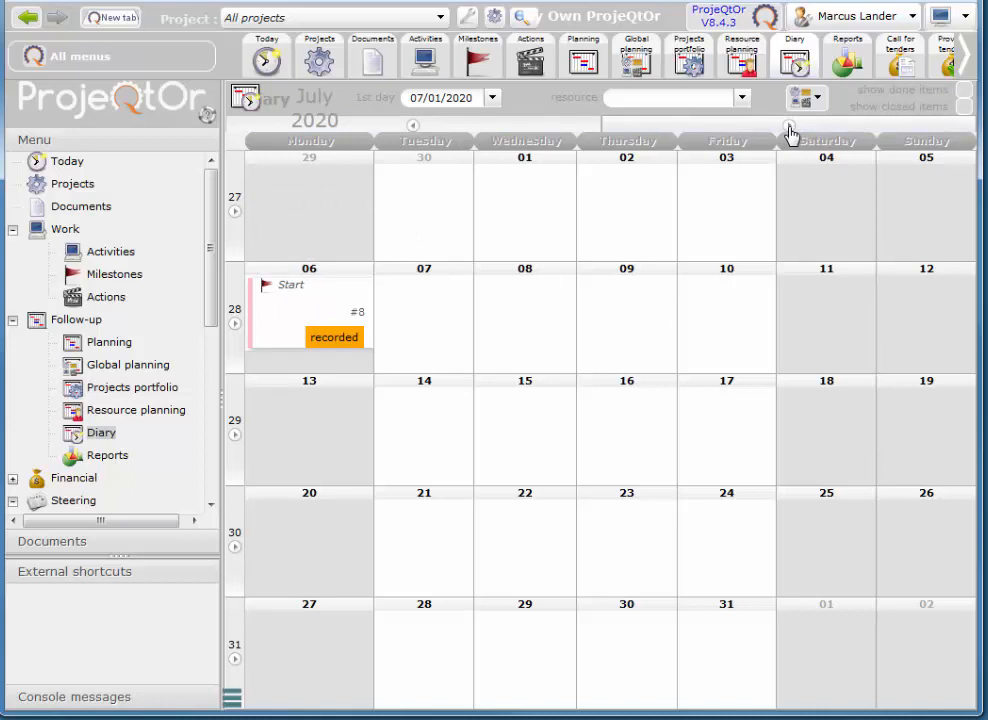
click(790, 132)
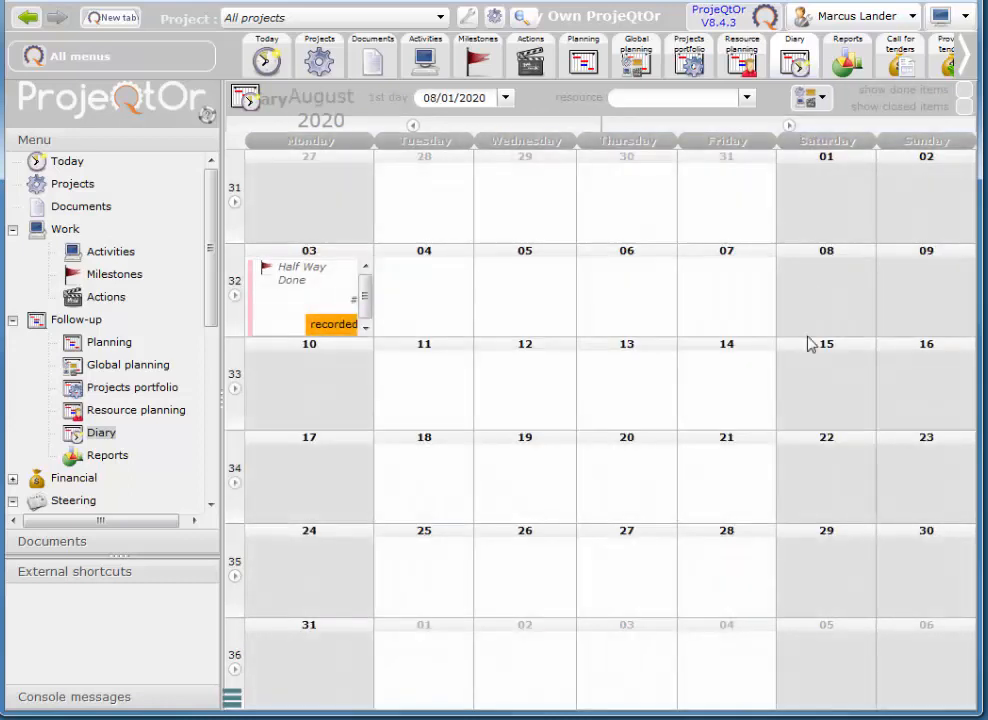